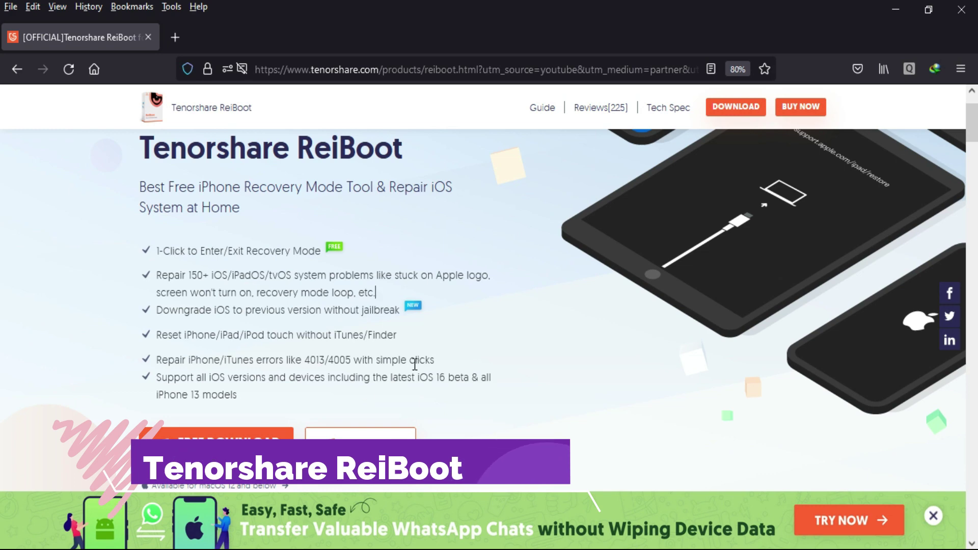
Step: Scroll down the ReiBoot product page through its feature overview
{"action": "scroll", "coordinate": [411, 279], "scroll_direction": "down", "scroll_amount": 10}
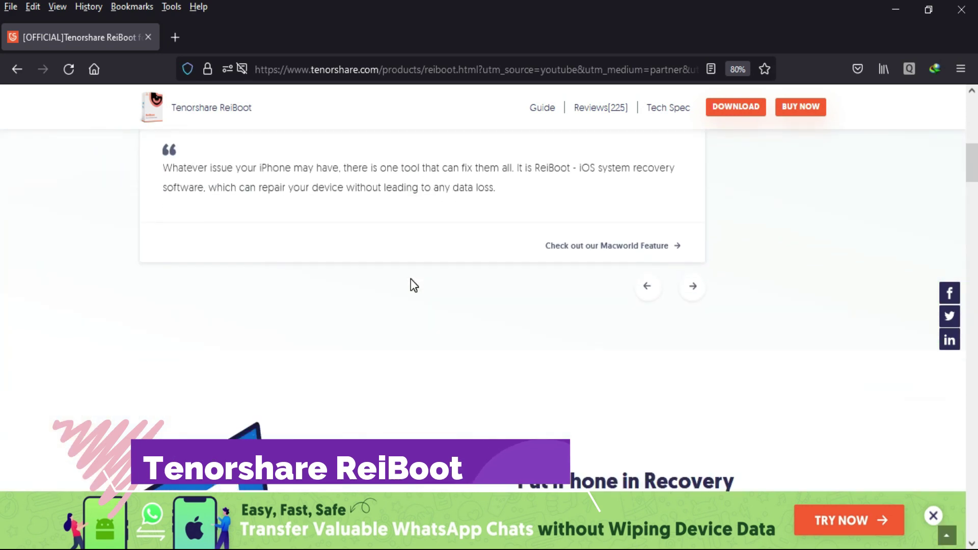
{"action": "scroll", "coordinate": [448, 336], "scroll_direction": "down", "scroll_amount": 8}
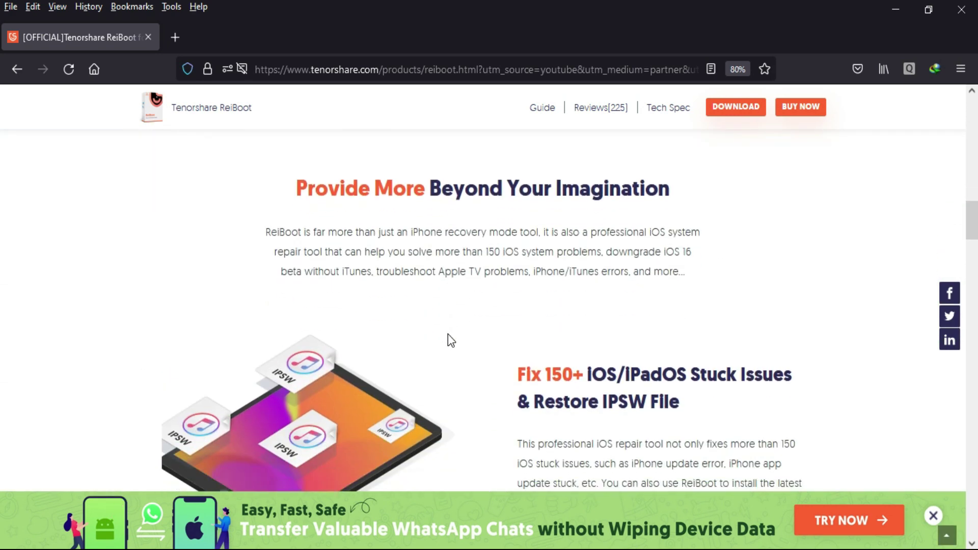
{"action": "scroll", "coordinate": [530, 323], "scroll_direction": "down", "scroll_amount": 7}
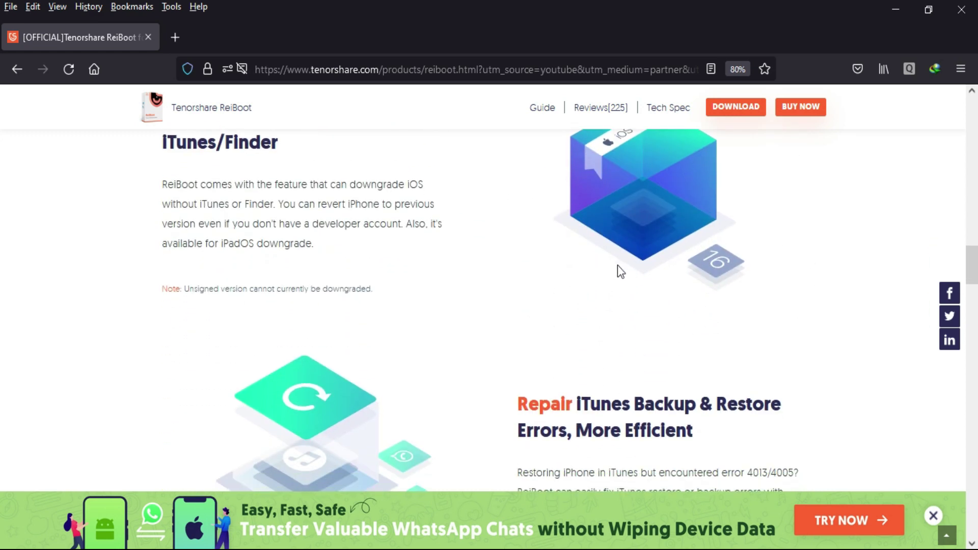
{"action": "scroll", "coordinate": [621, 271], "scroll_direction": "down", "scroll_amount": 10}
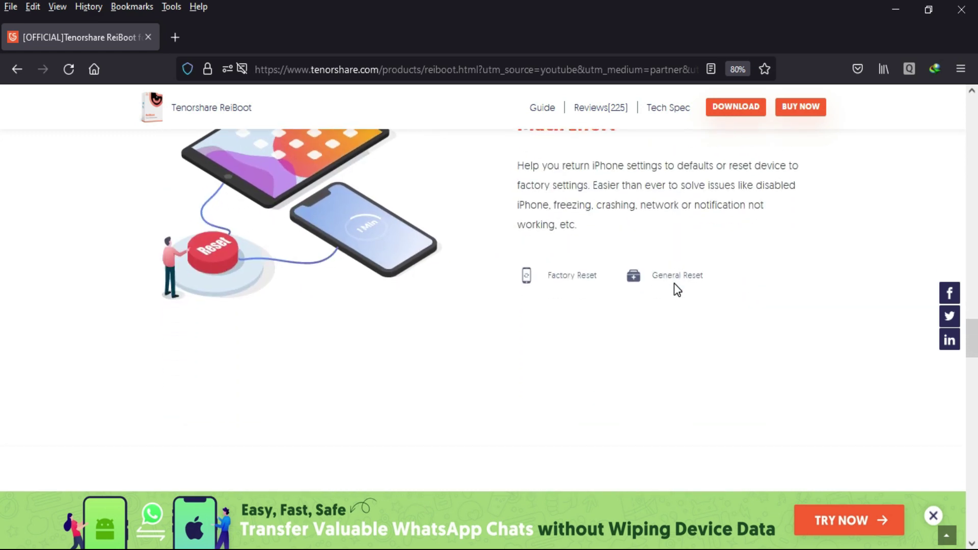
{"action": "scroll", "coordinate": [674, 284], "scroll_direction": "down", "scroll_amount": 10}
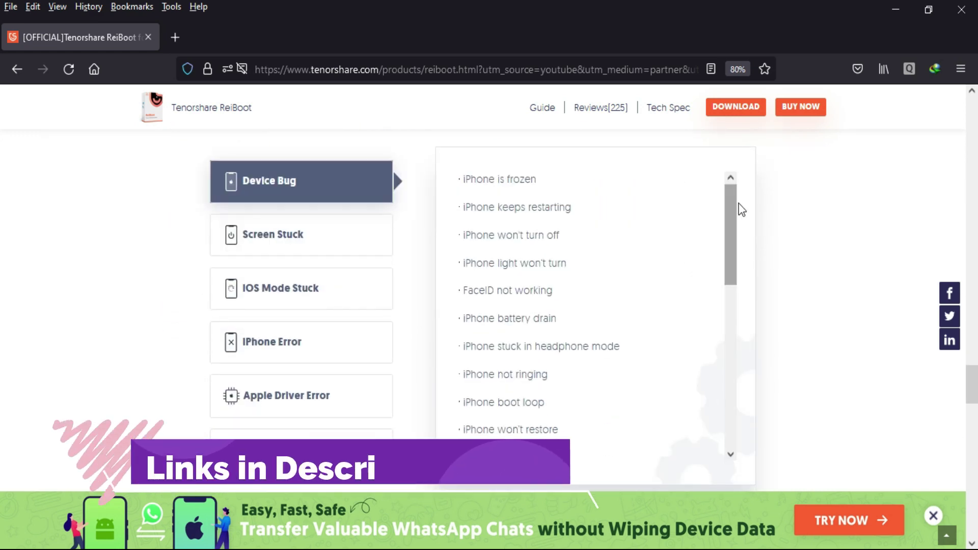
{"action": "left_click_drag", "start_coordinate": [731, 217], "coordinate": [734, 448]}
Step: View the Screen Stuck issue list, then the Update Problem issue list
{"action": "left_click", "coordinate": [287, 241]}
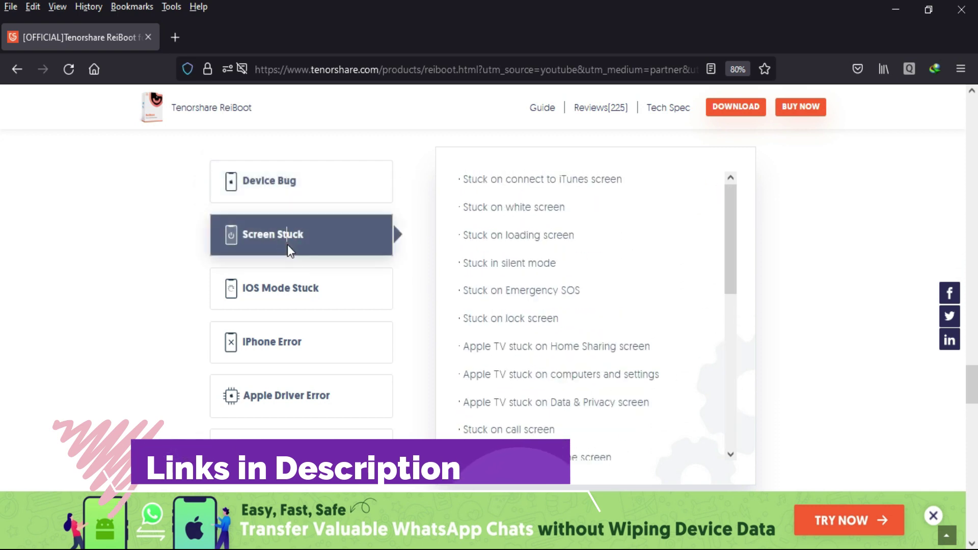
{"action": "mouse_move", "coordinate": [268, 447]}
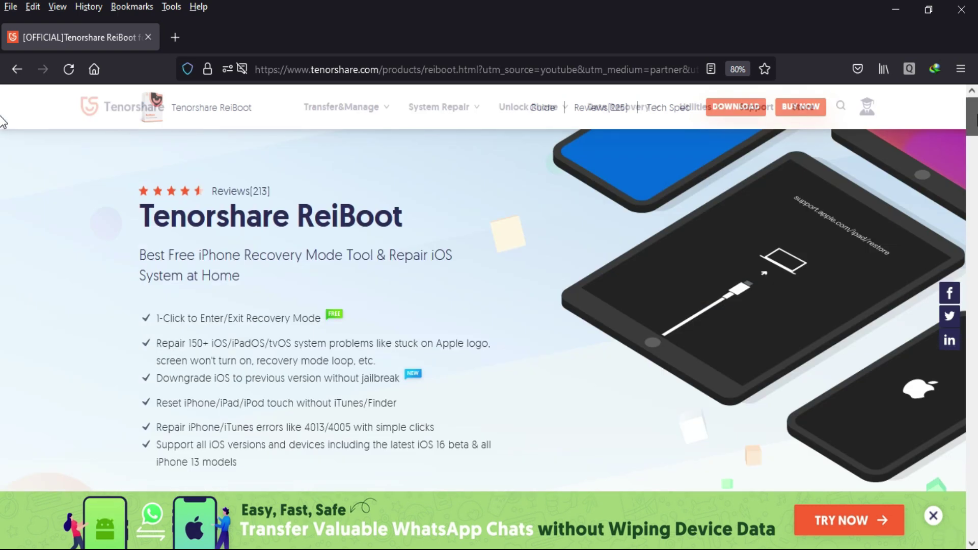
{"action": "scroll", "coordinate": [489, 291], "scroll_direction": "down", "scroll_amount": 1}
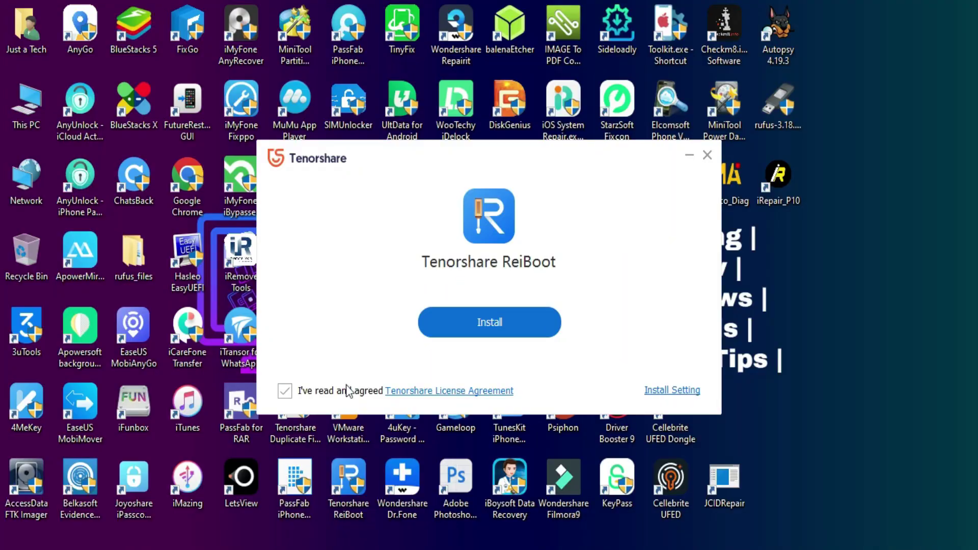
Step: Install and launch ReiBoot, preview the repair and Reset Device options, then return home
{"action": "left_click", "coordinate": [463, 339]}
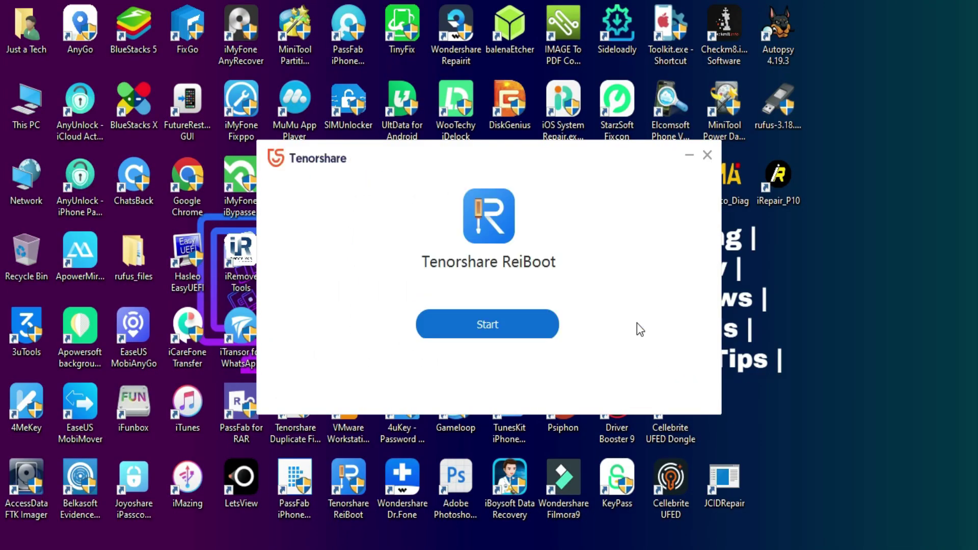
{"action": "left_click", "coordinate": [502, 329]}
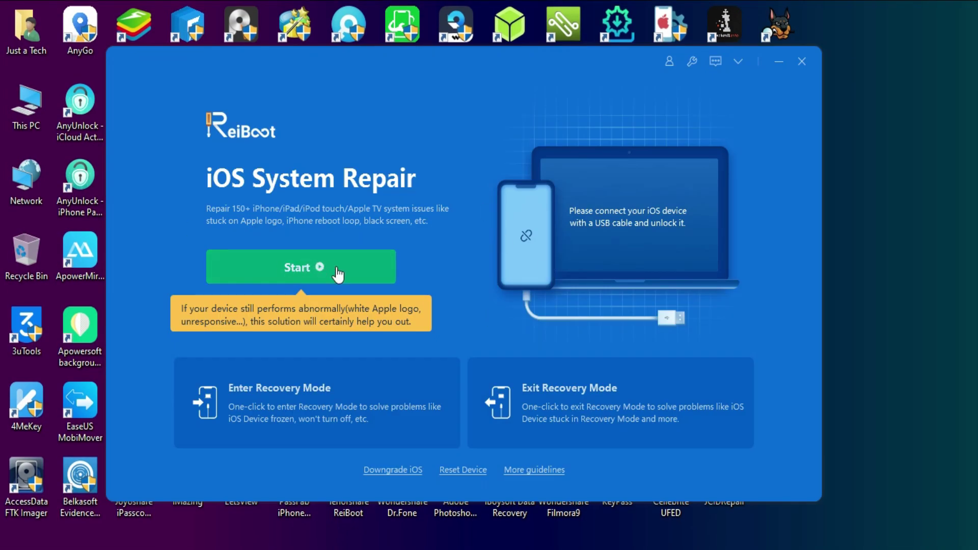
{"action": "left_click", "coordinate": [311, 280]}
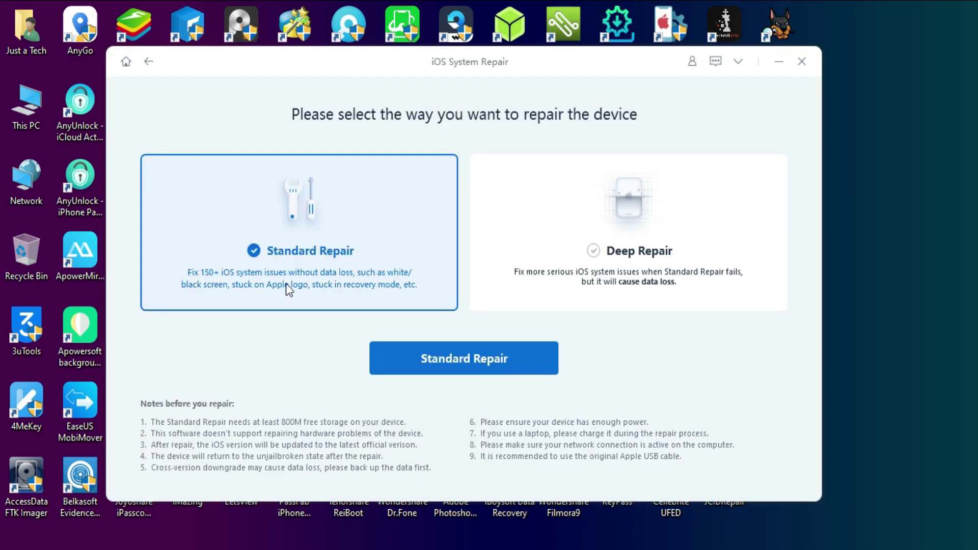
{"action": "left_click", "coordinate": [131, 59]}
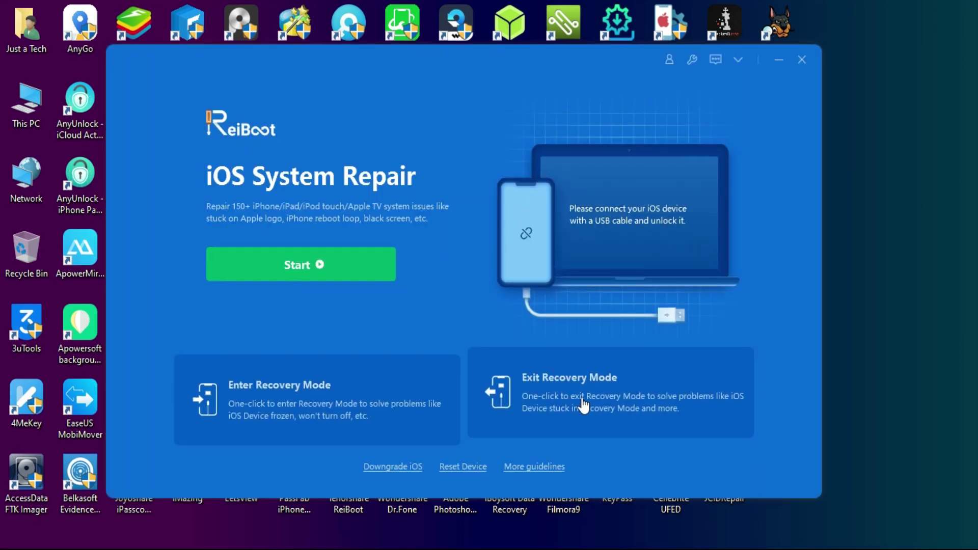
{"action": "left_click", "coordinate": [460, 467]}
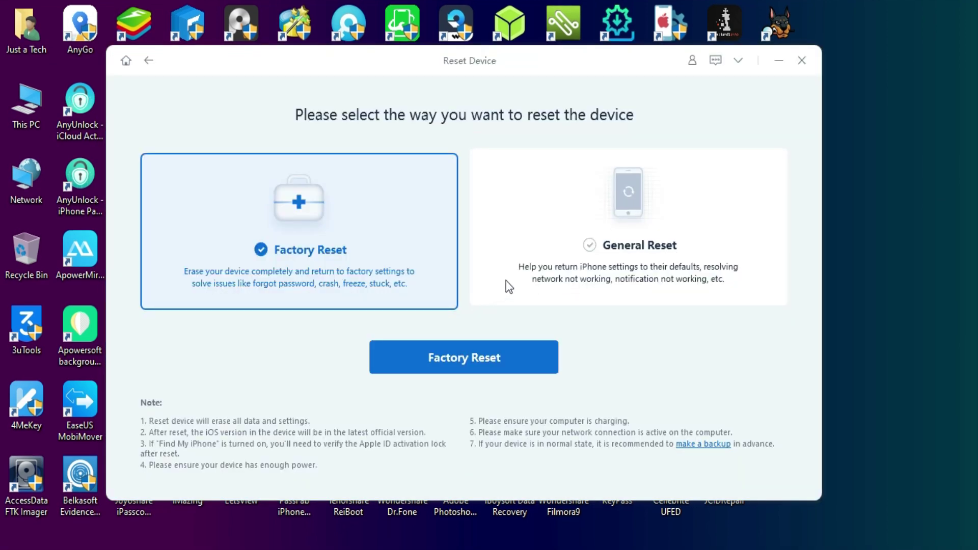
{"action": "left_click", "coordinate": [125, 61]}
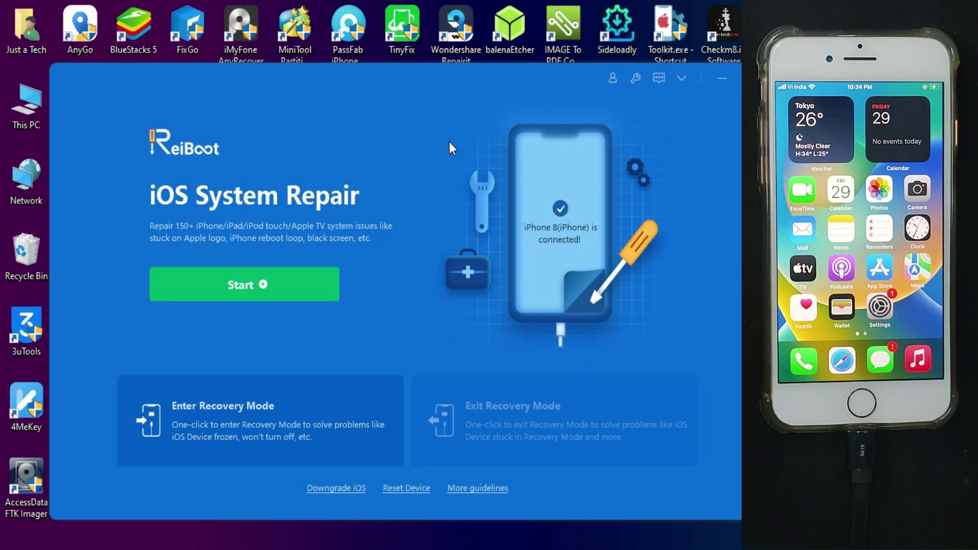
Step: Pick Downgrade iOS with the data-erasing Deep Downgrade to fetch iOS 15.6 firmware
{"action": "left_click", "coordinate": [349, 489]}
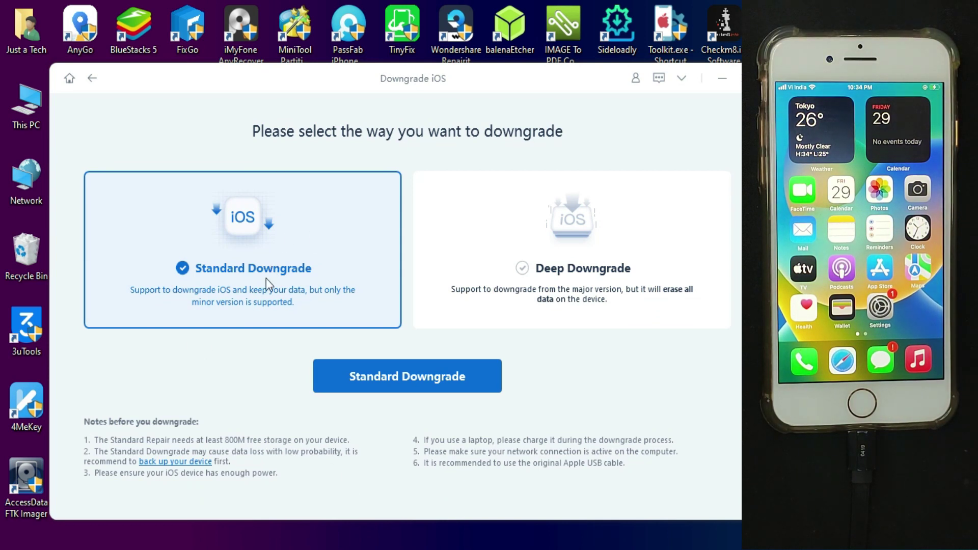
{"action": "left_click", "coordinate": [577, 287]}
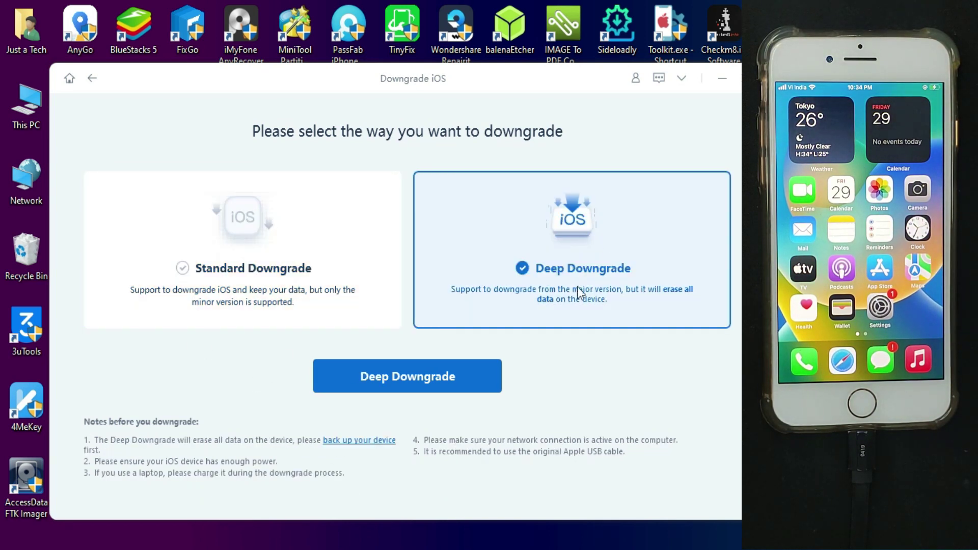
{"action": "left_click", "coordinate": [439, 380]}
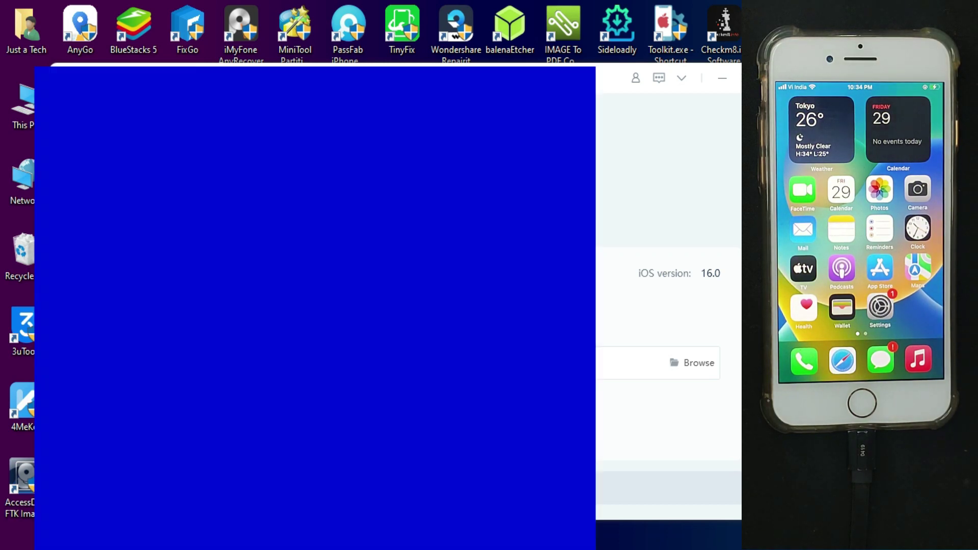
Step: Launch iTunes from Windows search and back up the iPhone 8 to this computer
{"action": "type", "text": "itunes"}
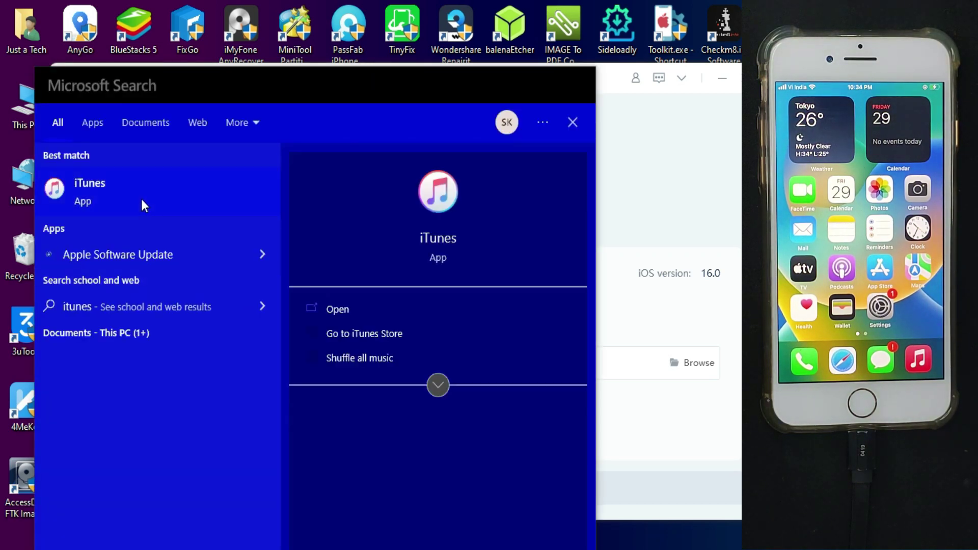
{"action": "left_click", "coordinate": [142, 199]}
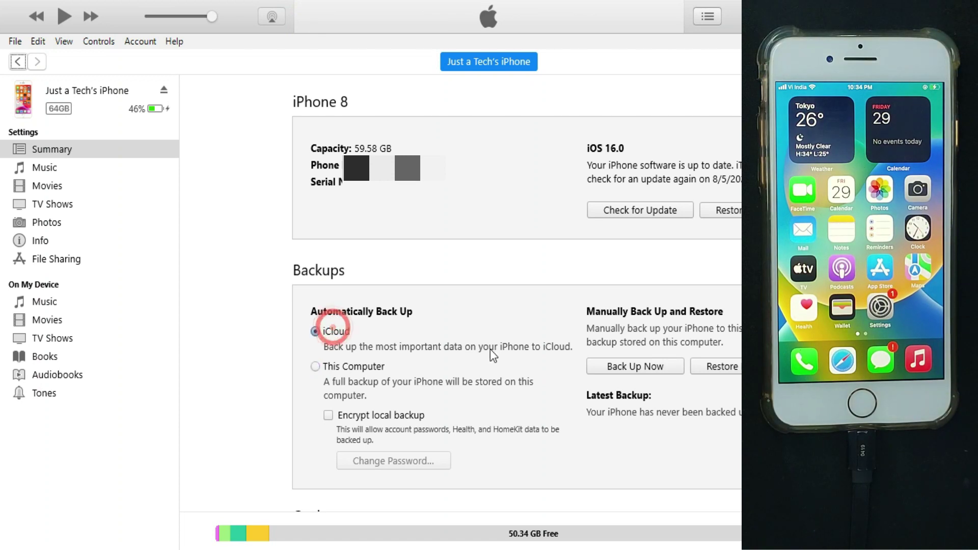
{"action": "left_click", "coordinate": [661, 367]}
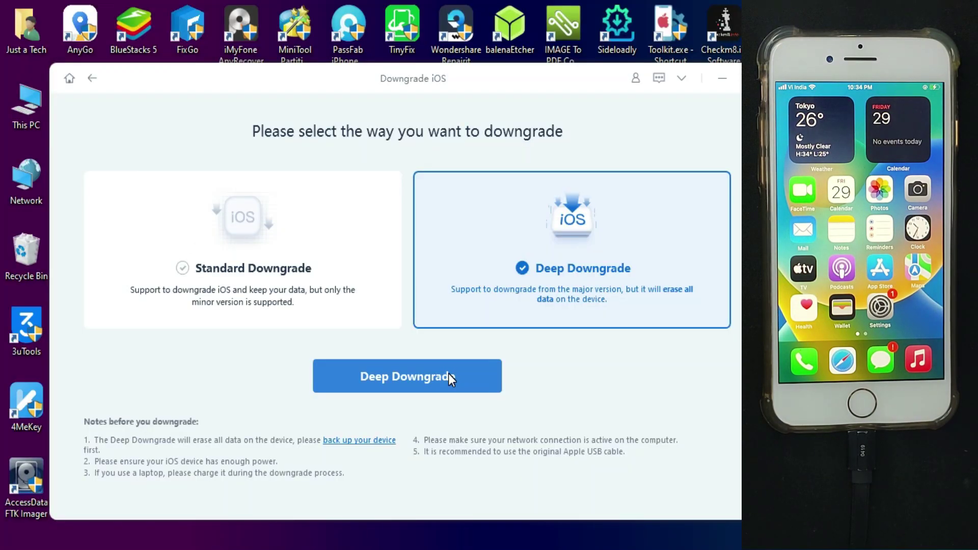
Step: Download the iOS 15.6 firmware, run the deep downgrade, and close the completion screen
{"action": "left_click", "coordinate": [416, 363]}
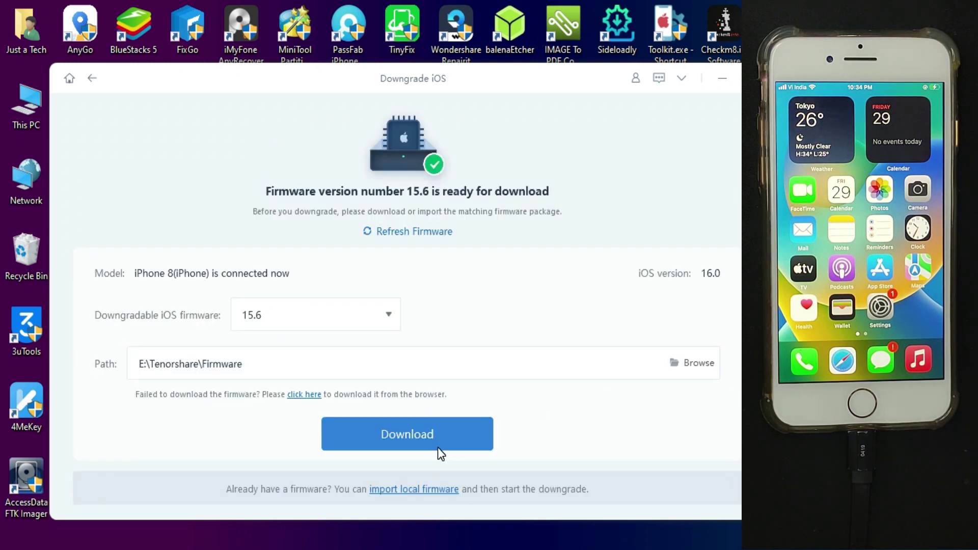
{"action": "left_click", "coordinate": [431, 436]}
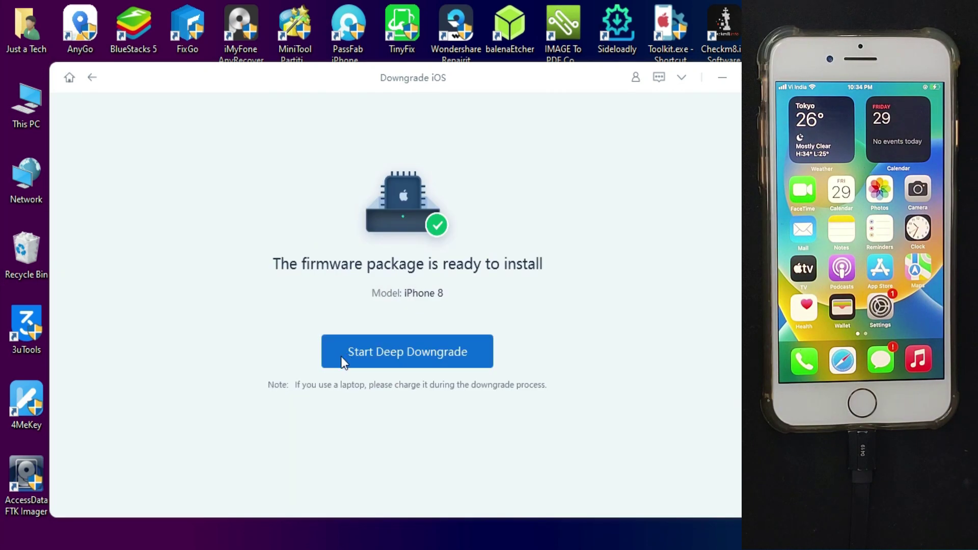
{"action": "left_click", "coordinate": [347, 355]}
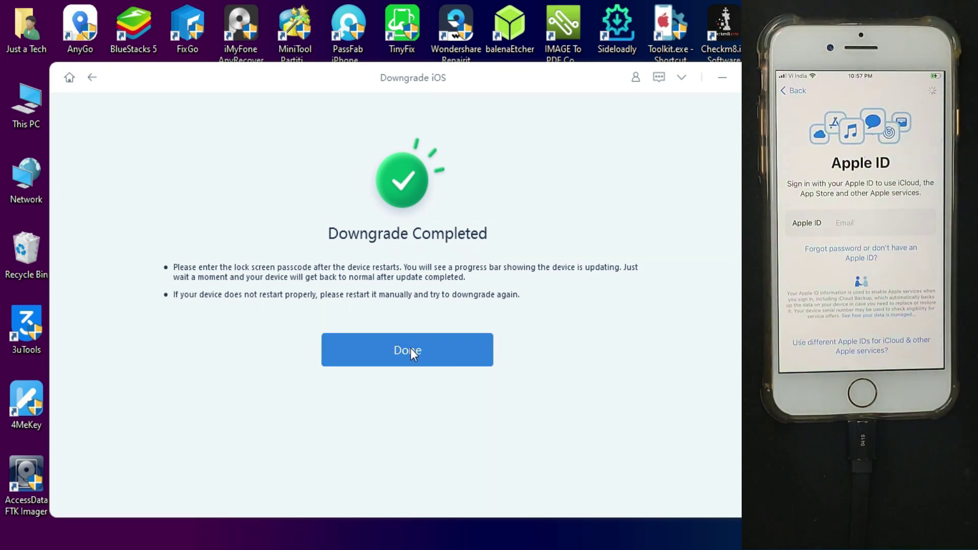
{"action": "left_click", "coordinate": [410, 349]}
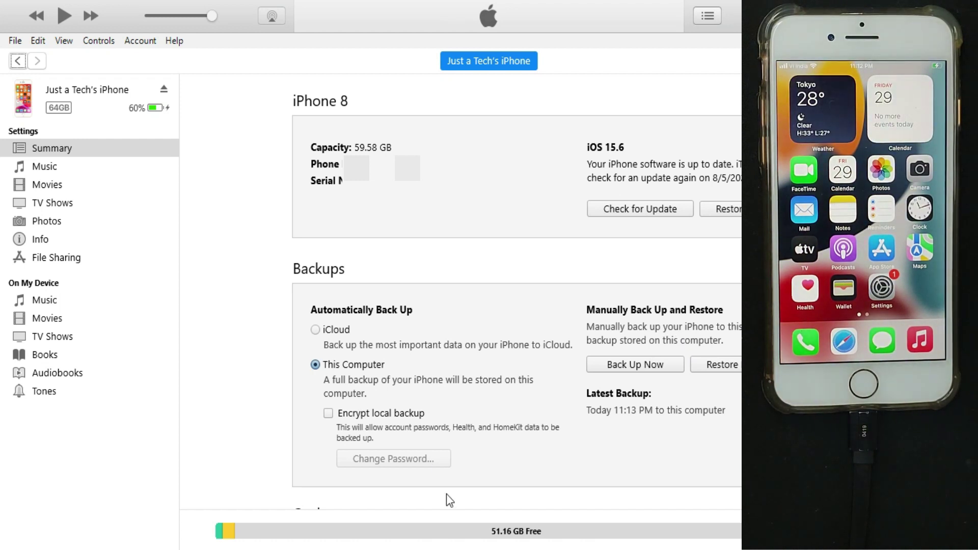
Step: Open %APPDATA%\Apple Computer\MobileSync by pasting the path into the Run box
{"action": "key", "text": "super+r"}
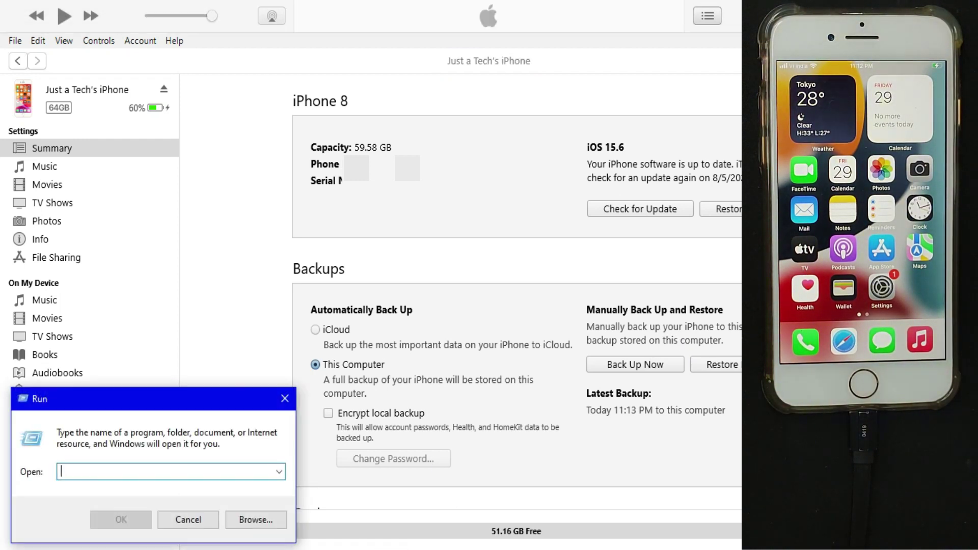
{"action": "right_click", "coordinate": [183, 476]}
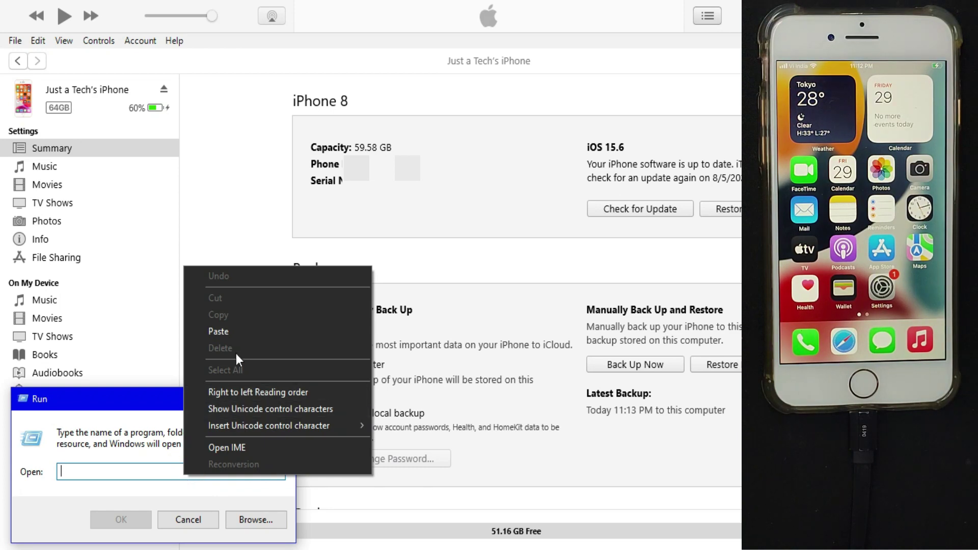
{"action": "left_click", "coordinate": [218, 332]}
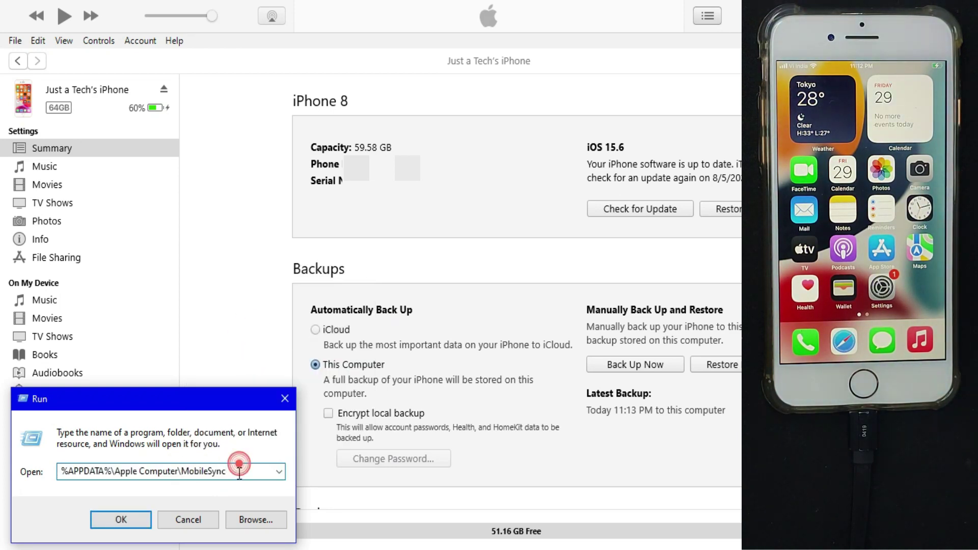
{"action": "left_click", "coordinate": [137, 523]}
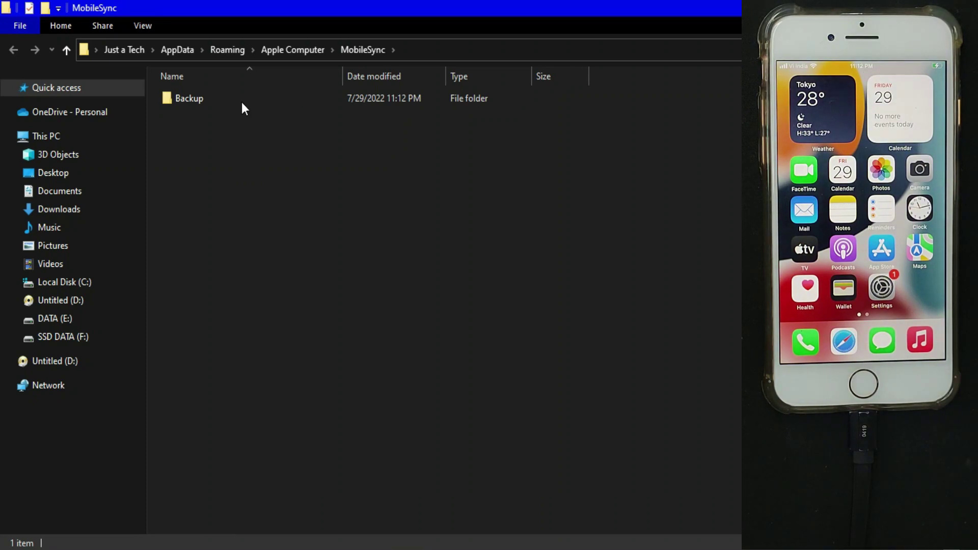
Step: Open Info.plist from the 11:12 PM folder under Backup in Notepad
{"action": "double_click", "coordinate": [236, 100]}
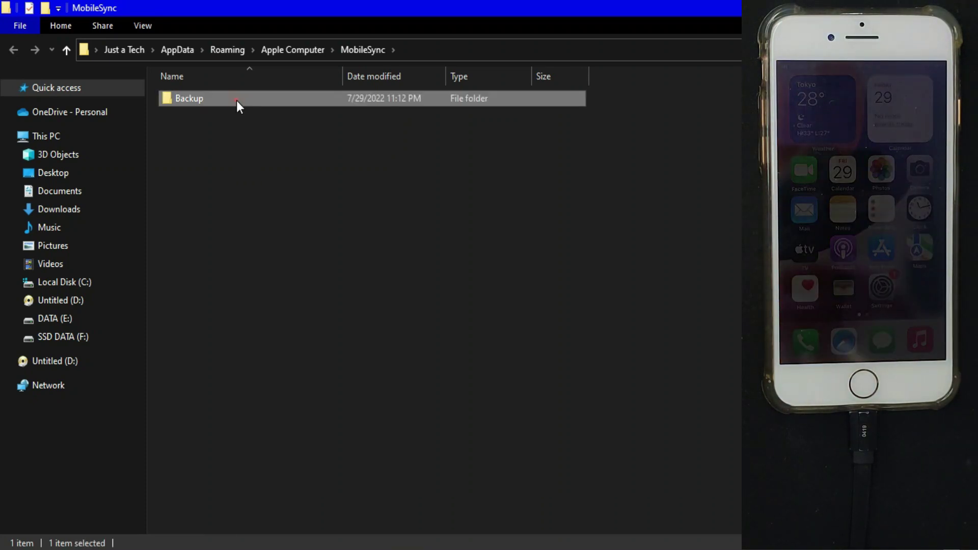
{"action": "left_click", "coordinate": [312, 186]}
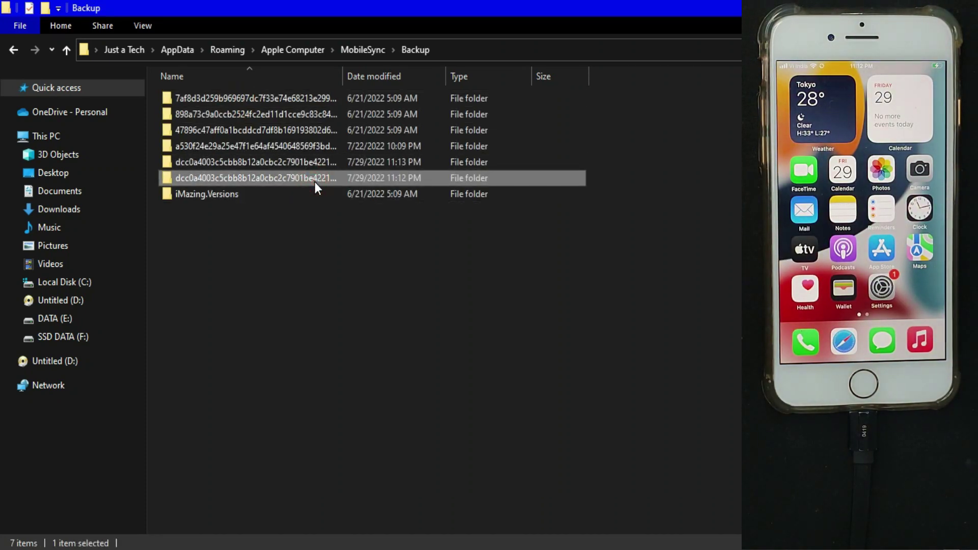
{"action": "double_click", "coordinate": [314, 181]}
{"action": "scroll", "coordinate": [286, 320], "scroll_direction": "down", "scroll_amount": 20}
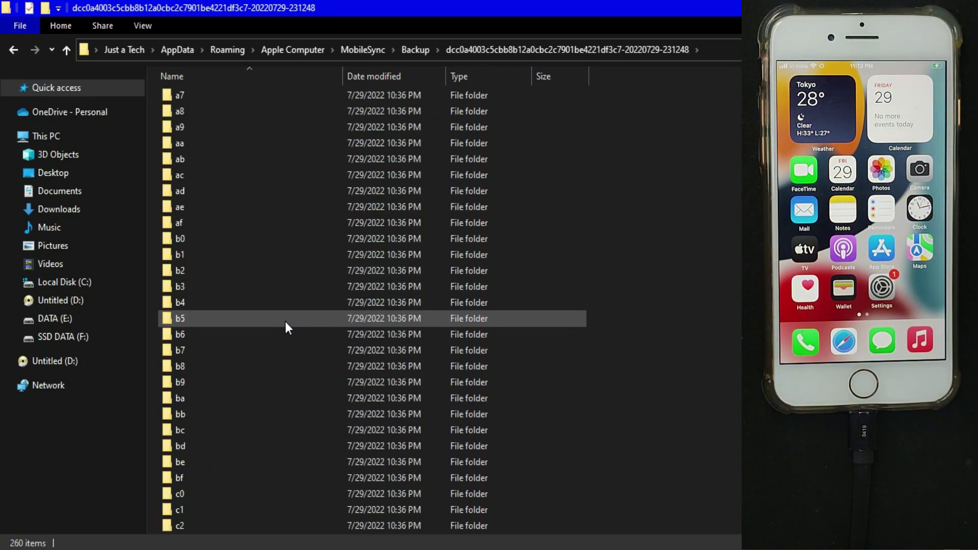
{"action": "scroll", "coordinate": [286, 322], "scroll_direction": "down", "scroll_amount": 20}
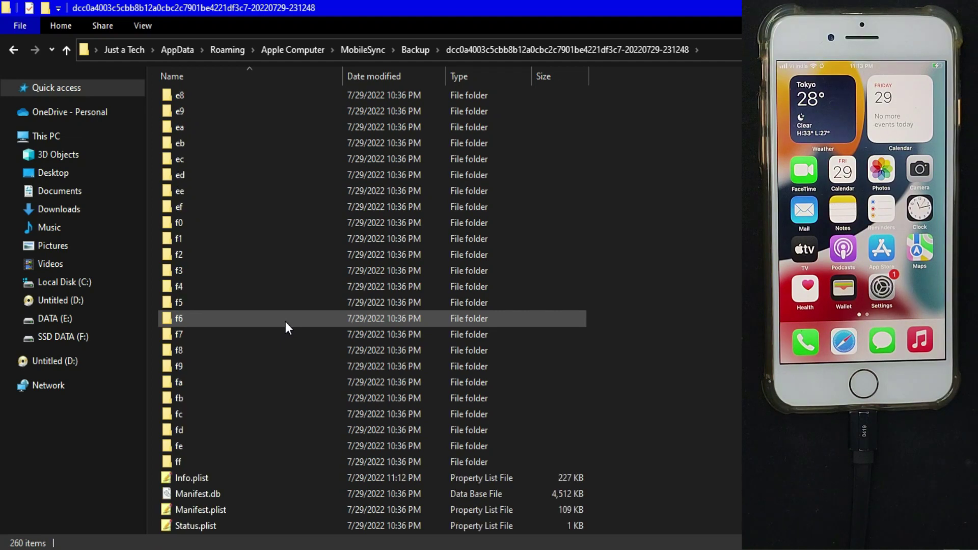
{"action": "left_click", "coordinate": [202, 477]}
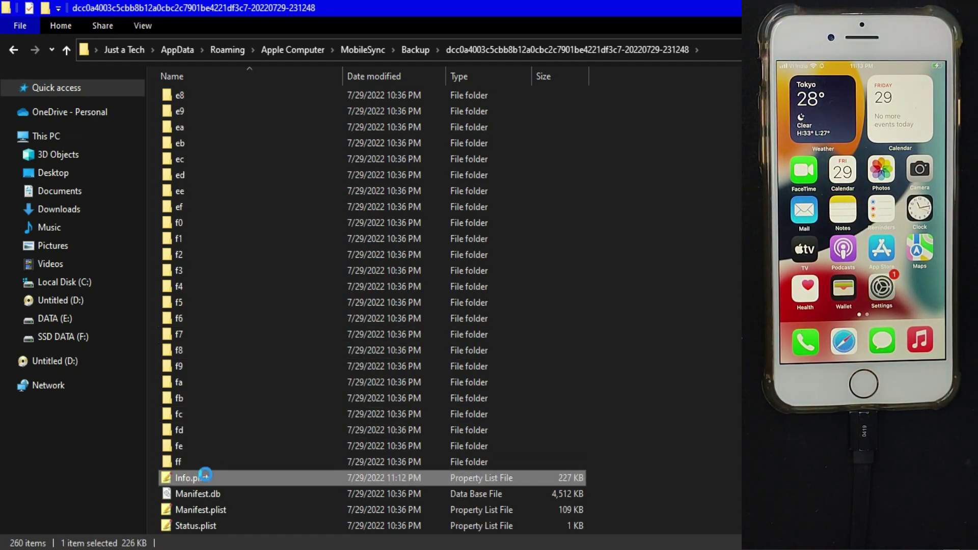
{"action": "right_click", "coordinate": [205, 476]}
{"action": "mouse_move", "coordinate": [301, 147]}
{"action": "left_click", "coordinate": [568, 164]}
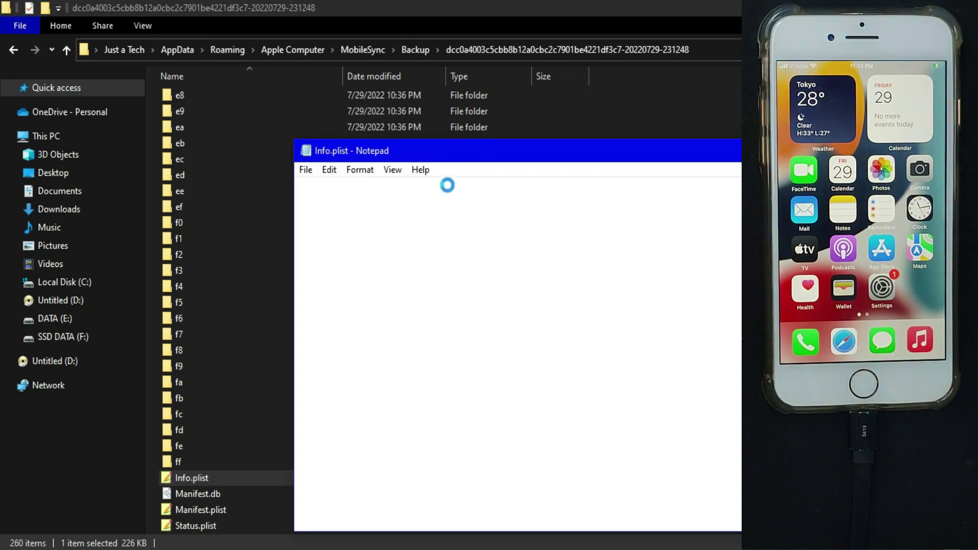
Step: Find the Product Version entry in Info.plist
{"action": "key", "text": "ctrl+f"}
{"action": "type", "text": "product"}
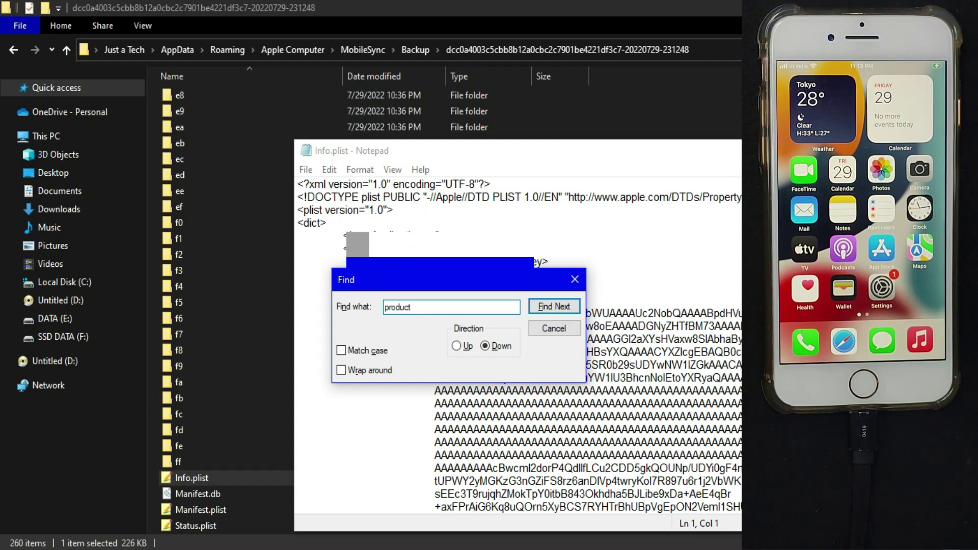
{"action": "key", "text": "Return"}
{"action": "left_click_drag", "start_coordinate": [453, 289], "coordinate": [471, 403]}
{"action": "left_click", "coordinate": [569, 443]}
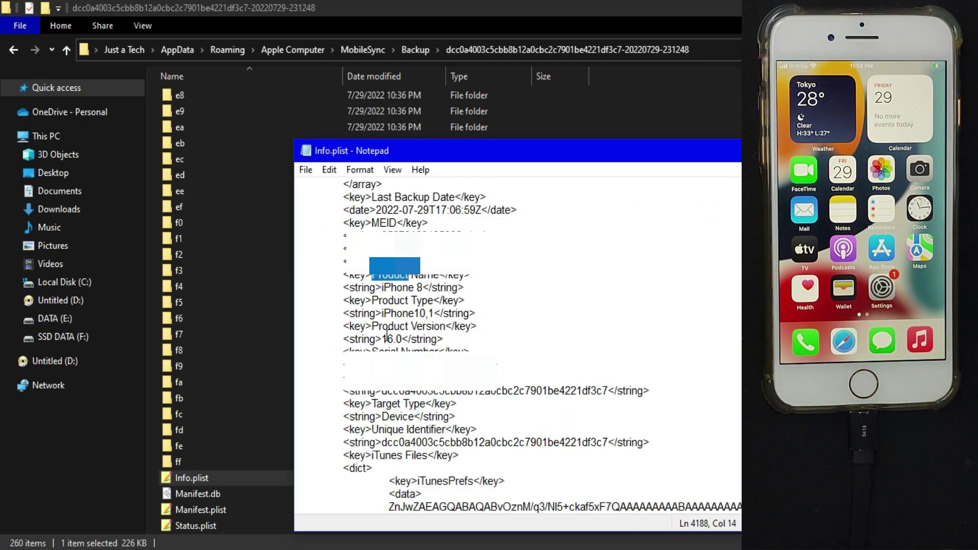
Step: Change Product Version 16.0 to 15.0 and save Info.plist
{"action": "double_click", "coordinate": [388, 341]}
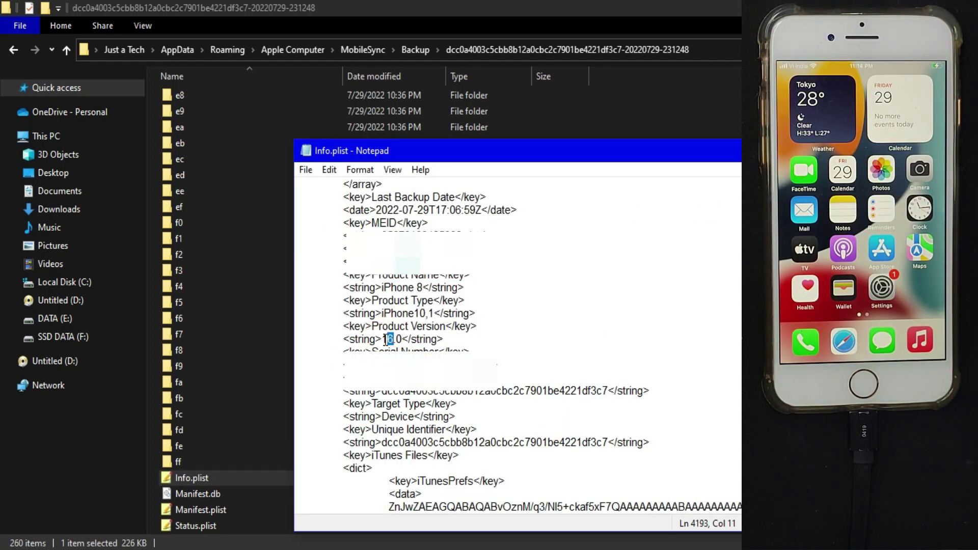
{"action": "type", "text": "5"}
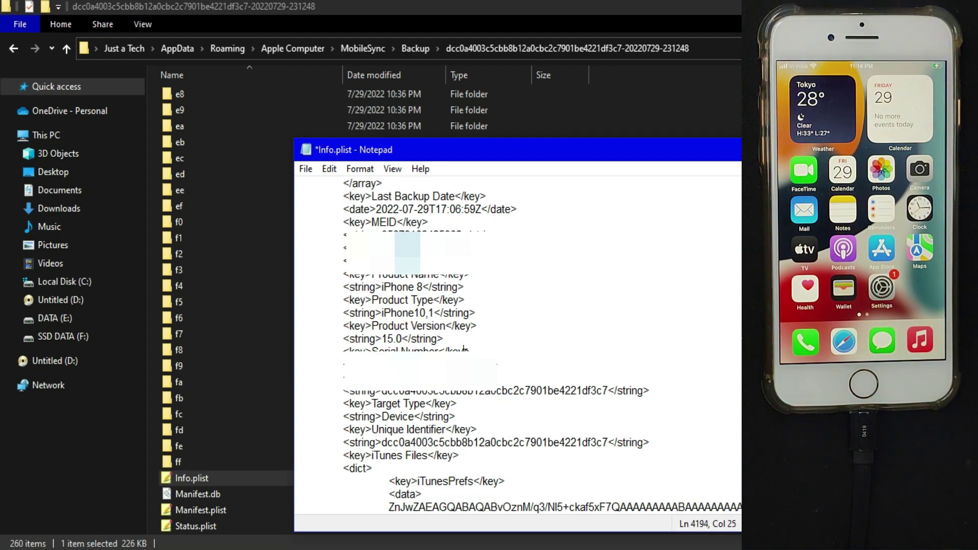
{"action": "left_click", "coordinate": [306, 169]}
{"action": "left_click", "coordinate": [326, 236]}
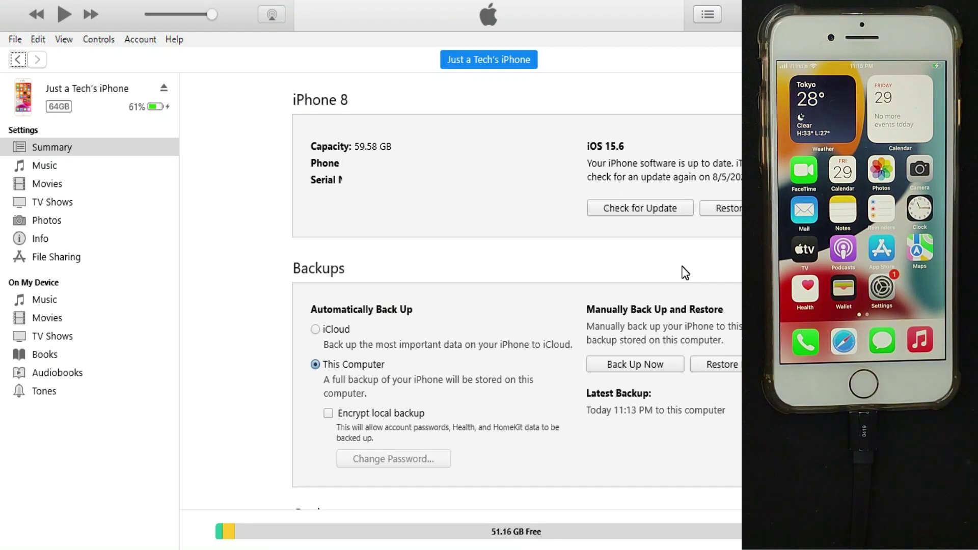
Step: Restore the iPhone 8 from the edited backup and acknowledge the completion message
{"action": "left_click", "coordinate": [736, 367]}
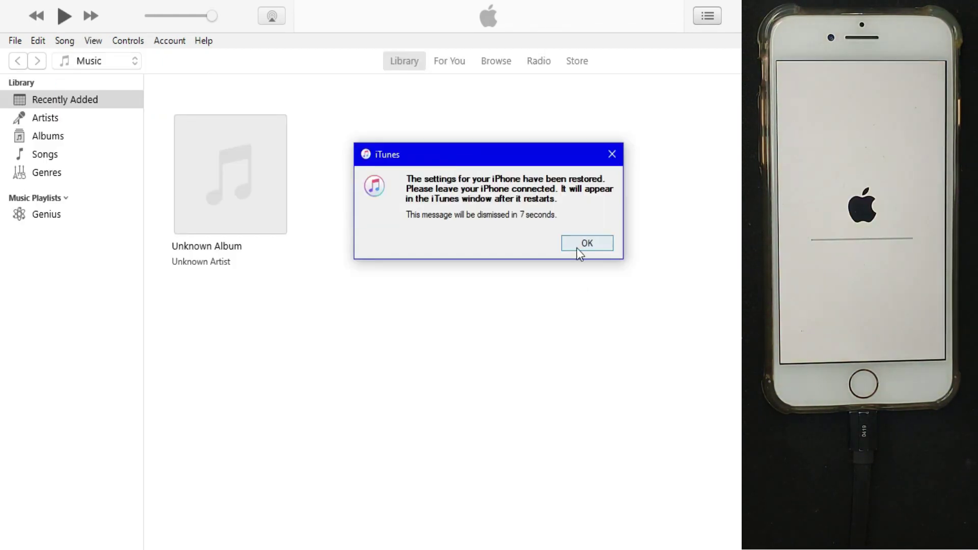
{"action": "left_click", "coordinate": [578, 246]}
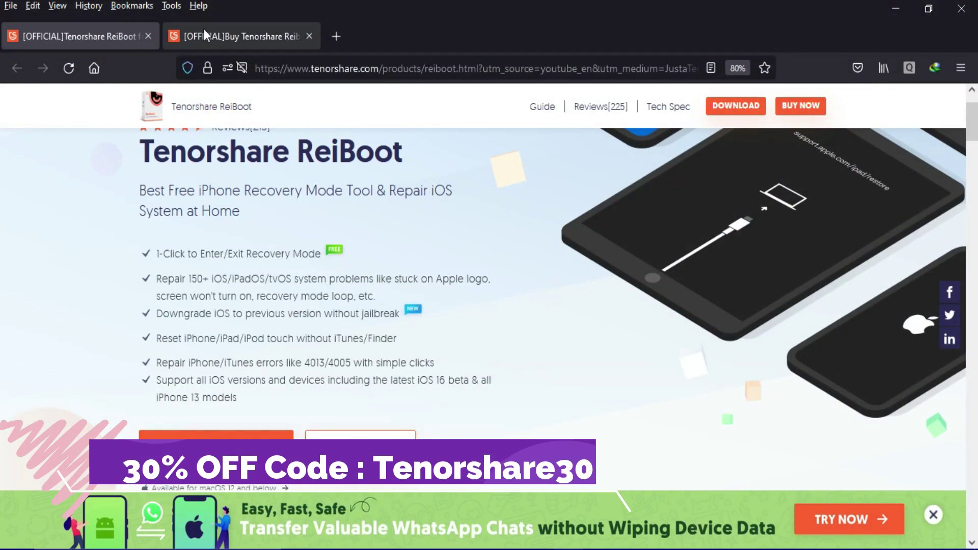
Step: View the Buy ReiBoot Pro pricing tab, then switch back to the product page tab
{"action": "left_click", "coordinate": [205, 30]}
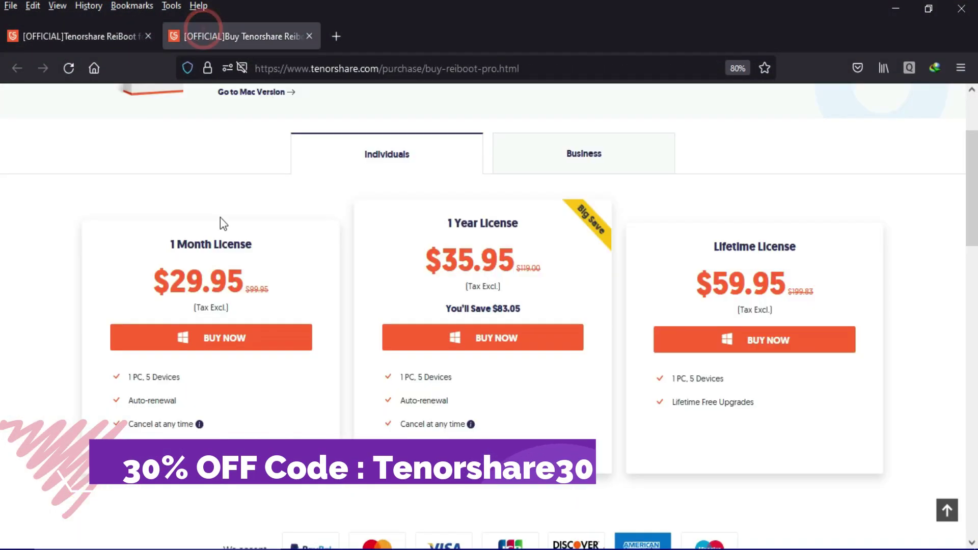
{"action": "left_click", "coordinate": [76, 31]}
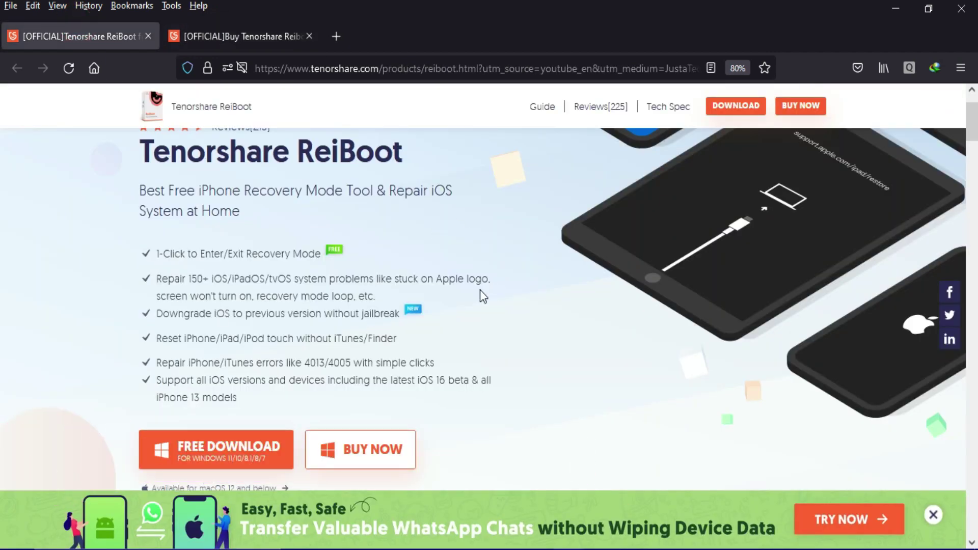